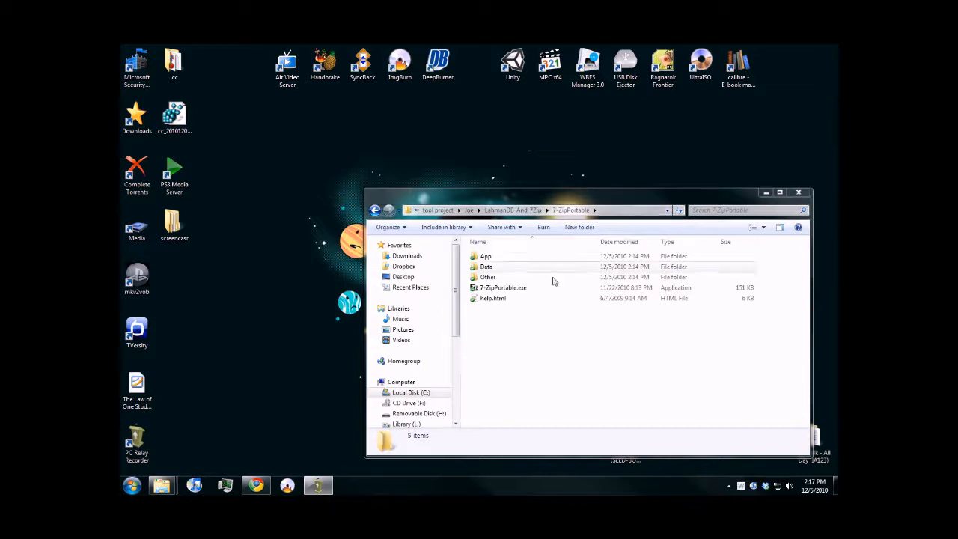
# Step: Launch 7-ZipPortable.exe, and return to the LahmanDB_And_7Zip folder in the file browser
pyautogui.doubleClick(515, 291)
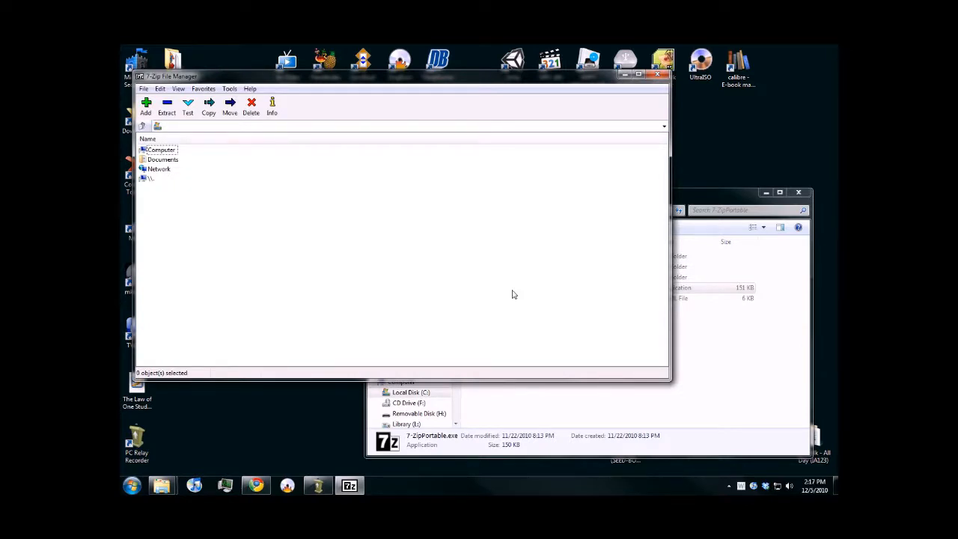
pyautogui.click(700, 202)
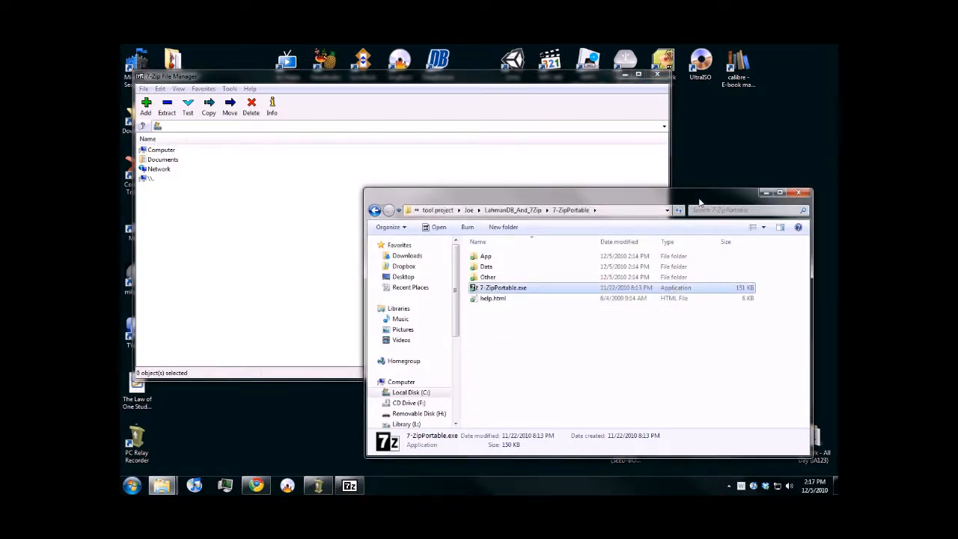
pyautogui.click(517, 209)
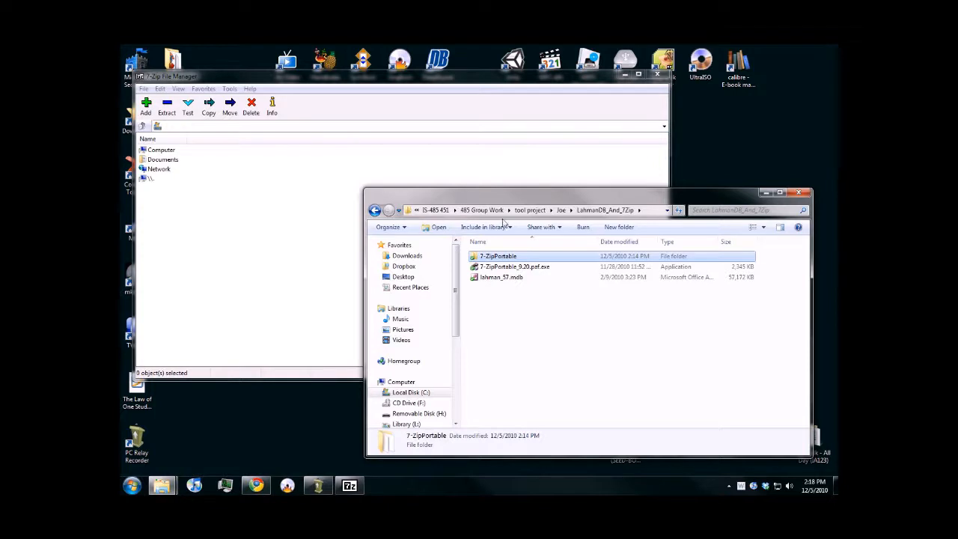
# Step: Compress lahman_57.mdb into the WinRAR archive lahman_57.zip, using ZIP format and the Best compression method, and select the new archive
pyautogui.rightClick(509, 280)
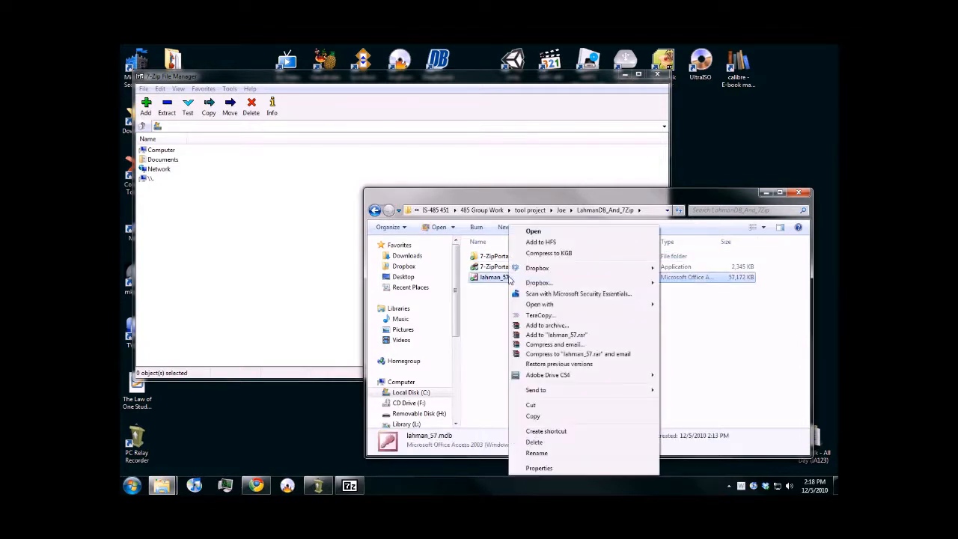
pyautogui.click(567, 326)
pyautogui.click(407, 271)
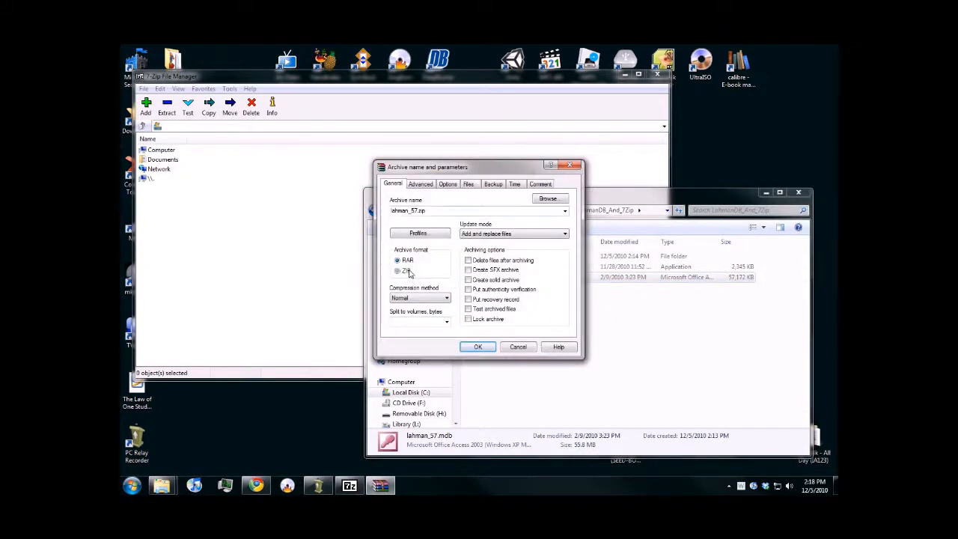
pyautogui.click(426, 298)
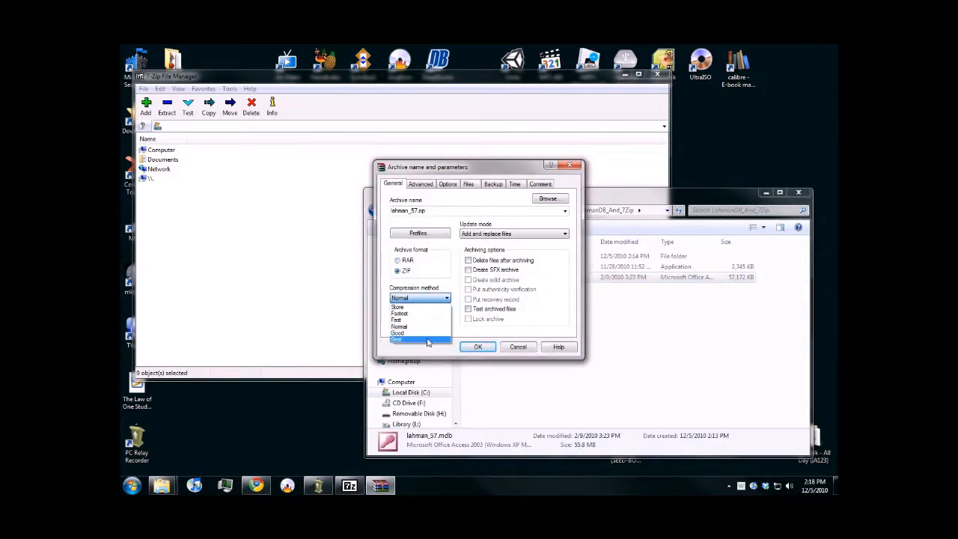
pyautogui.click(428, 339)
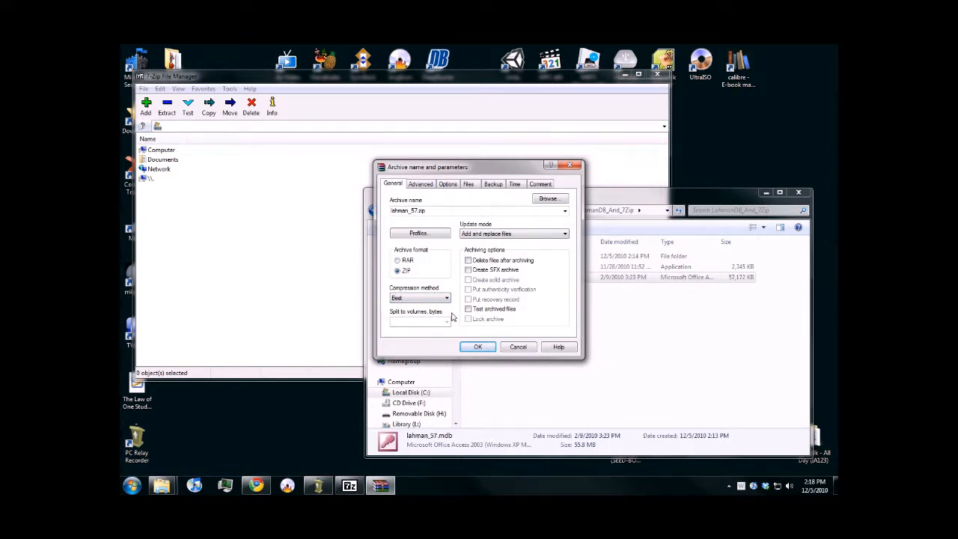
pyautogui.click(478, 348)
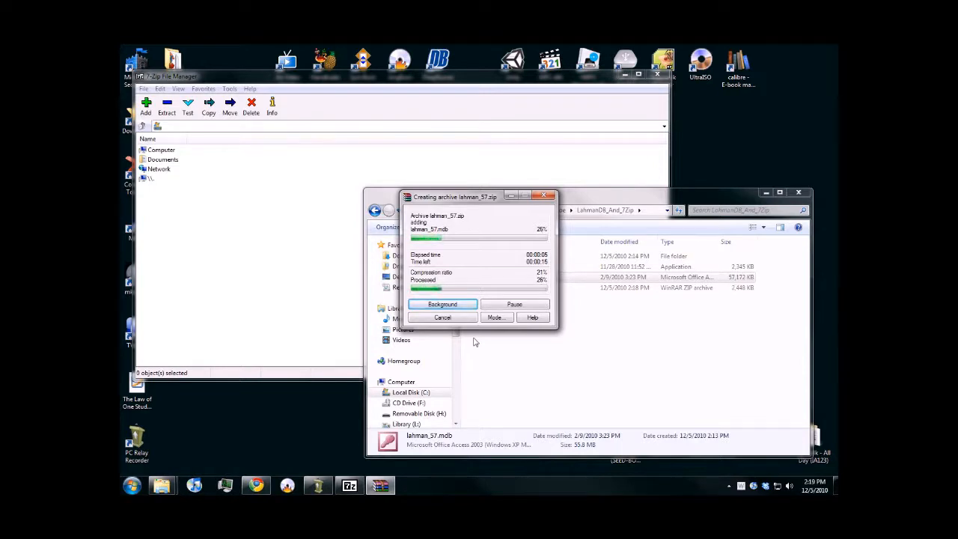
pyautogui.moveTo(504, 195); pyautogui.dragTo(278, 280)
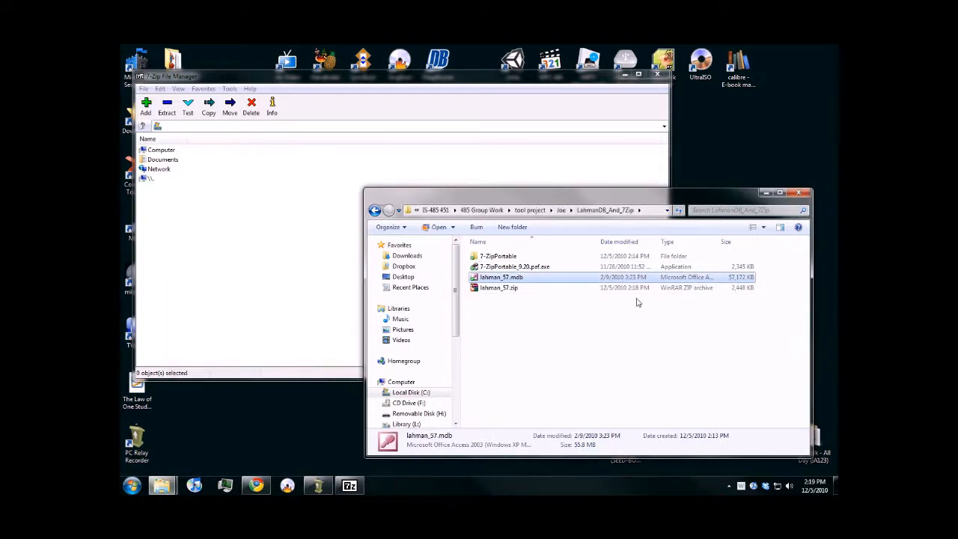
pyautogui.click(696, 292)
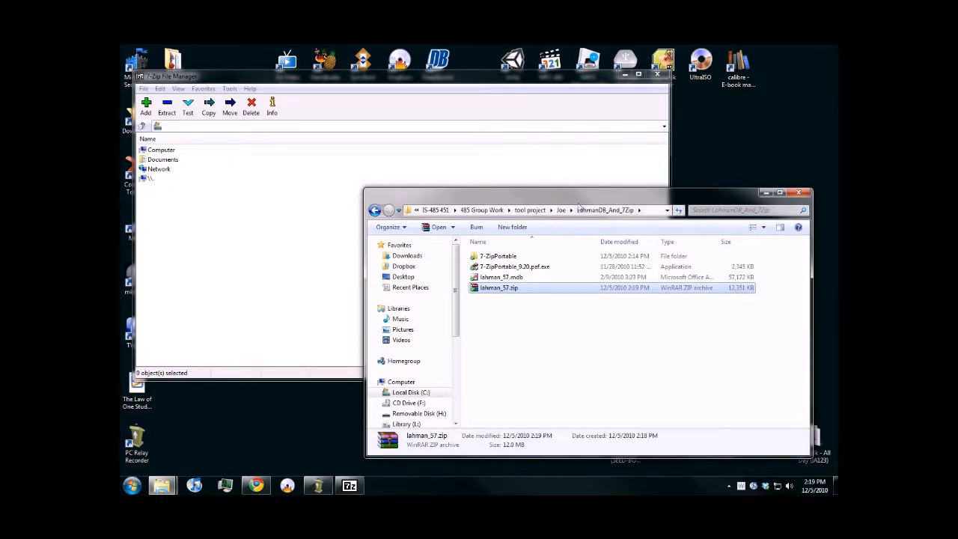
# Step: Arrange the folder window beside 7-Zip File Manager and bring lahman_57.mdb into 7-Zip to start a new archive
pyautogui.moveTo(576, 200); pyautogui.dragTo(597, 210)
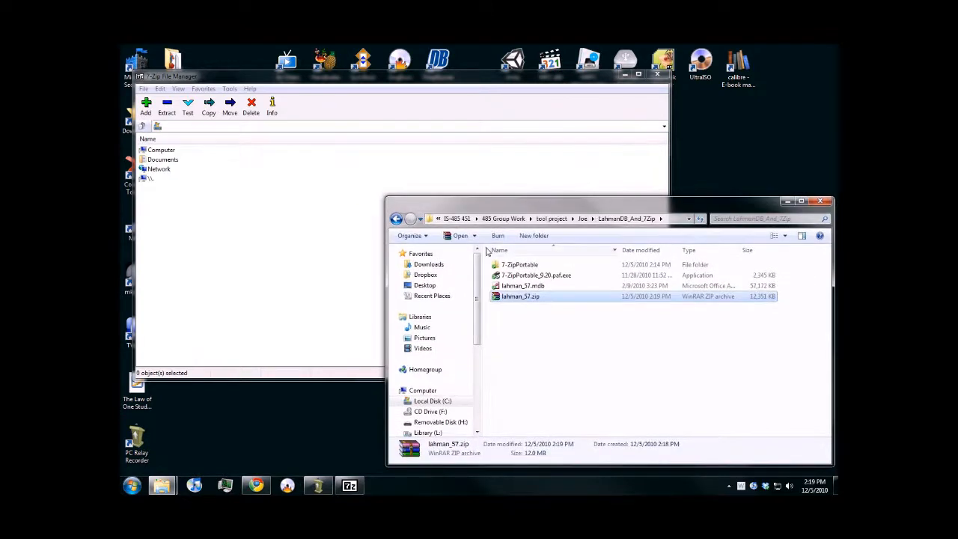
pyautogui.click(445, 156)
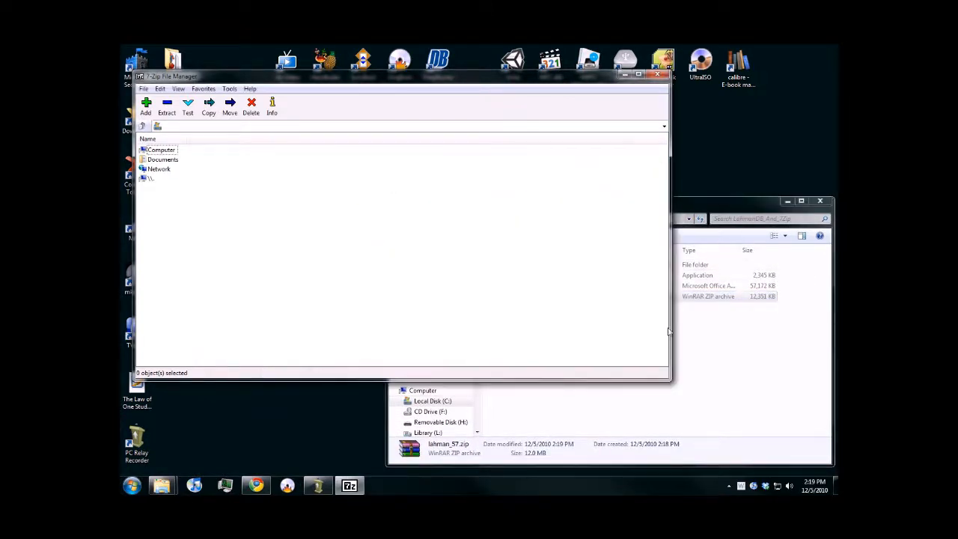
pyautogui.click(704, 337)
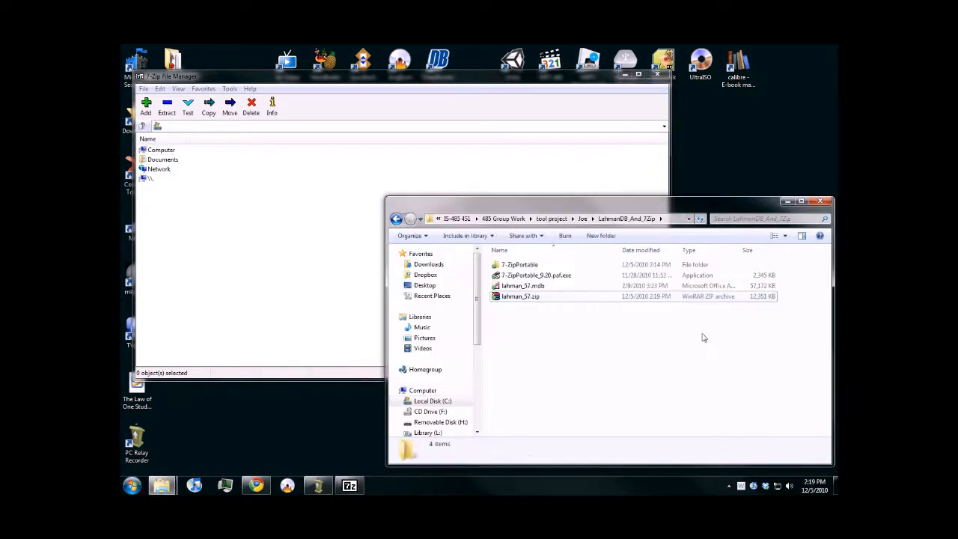
pyautogui.click(552, 287)
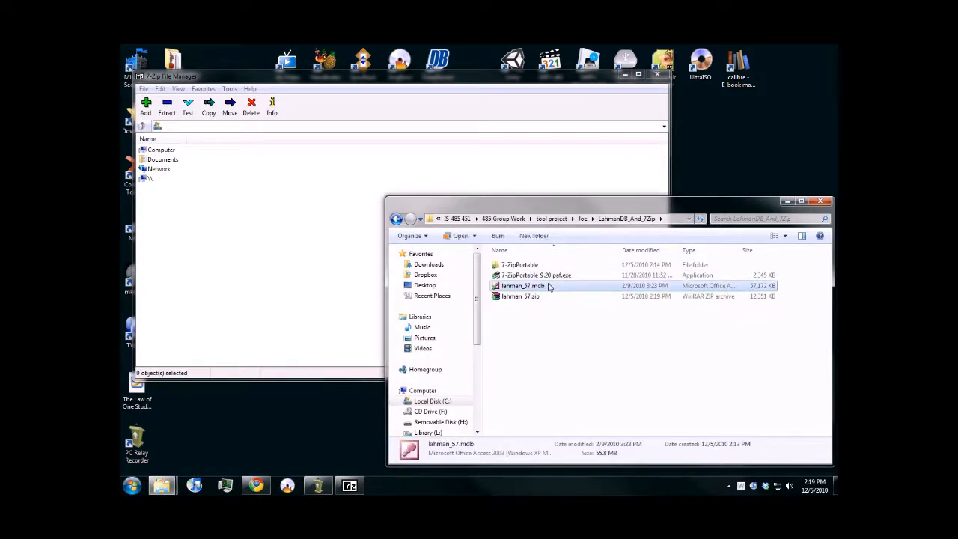
pyautogui.moveTo(544, 289); pyautogui.dragTo(287, 235)
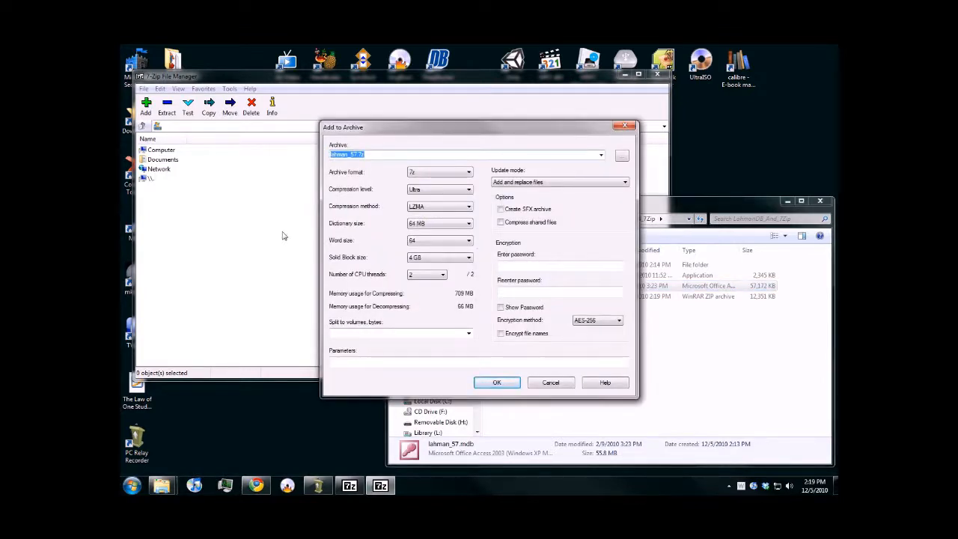
# Step: Choose 7z as the archive format and Ultra as the compression level for the lahman_57.7z archive
pyautogui.click(431, 172)
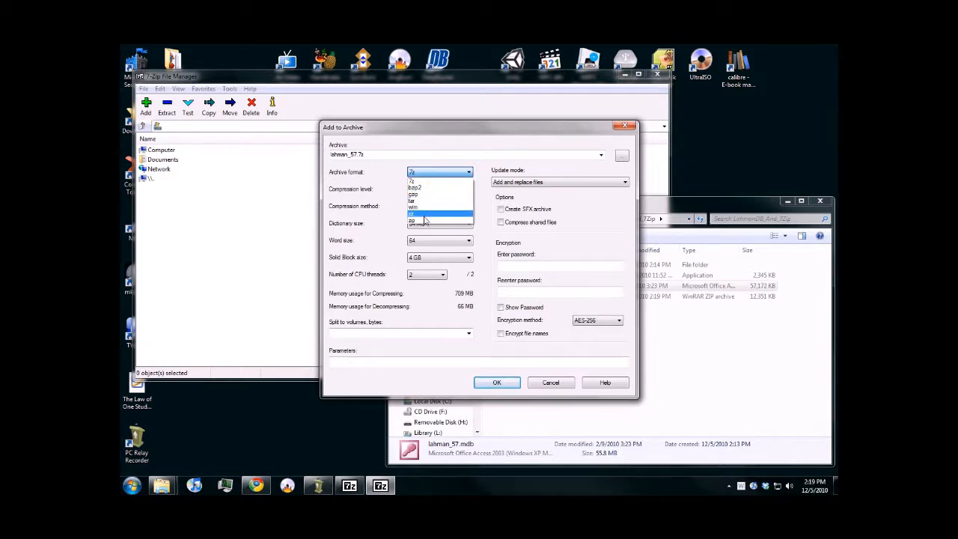
pyautogui.click(441, 182)
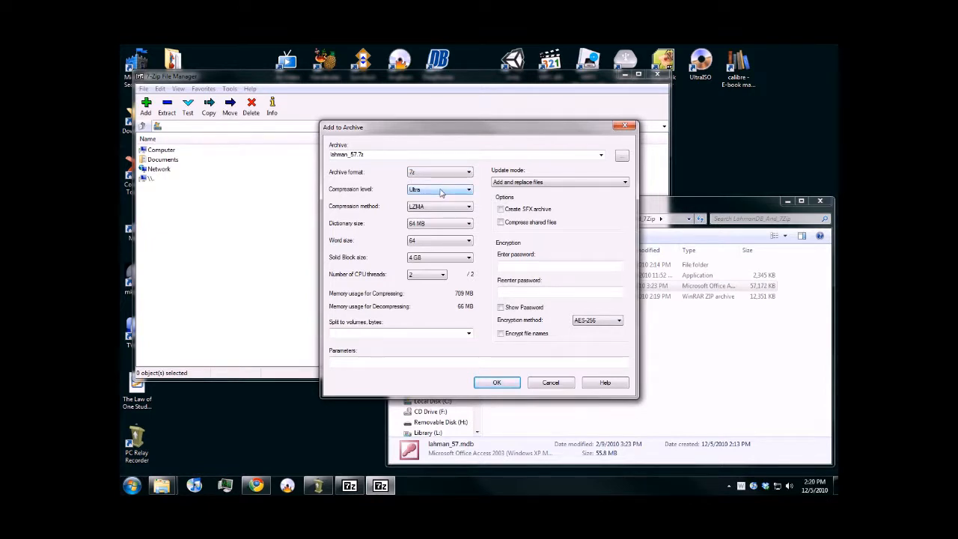
pyautogui.click(441, 191)
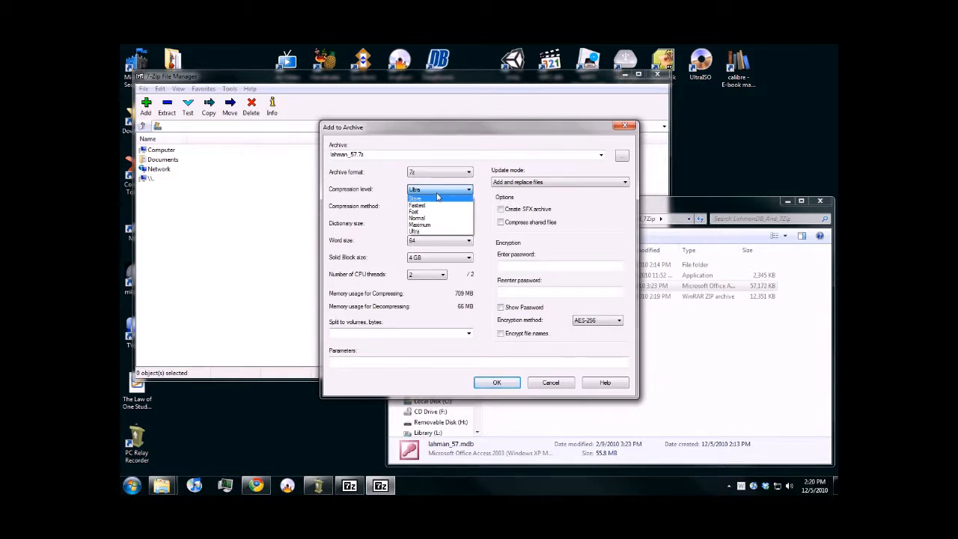
pyautogui.click(434, 232)
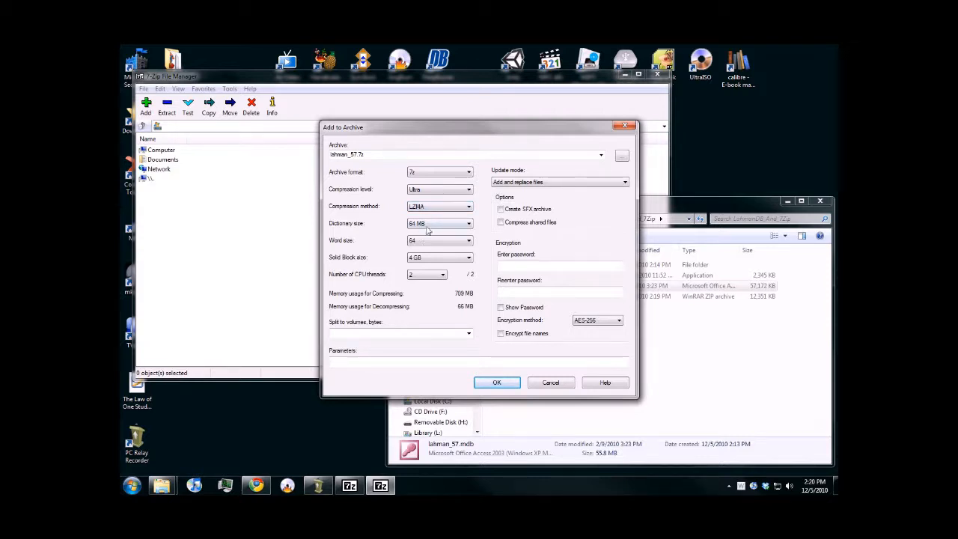
# Step: Review the available dictionary size, word size, CPU thread and volume-splitting options for the new archive
pyautogui.click(428, 224)
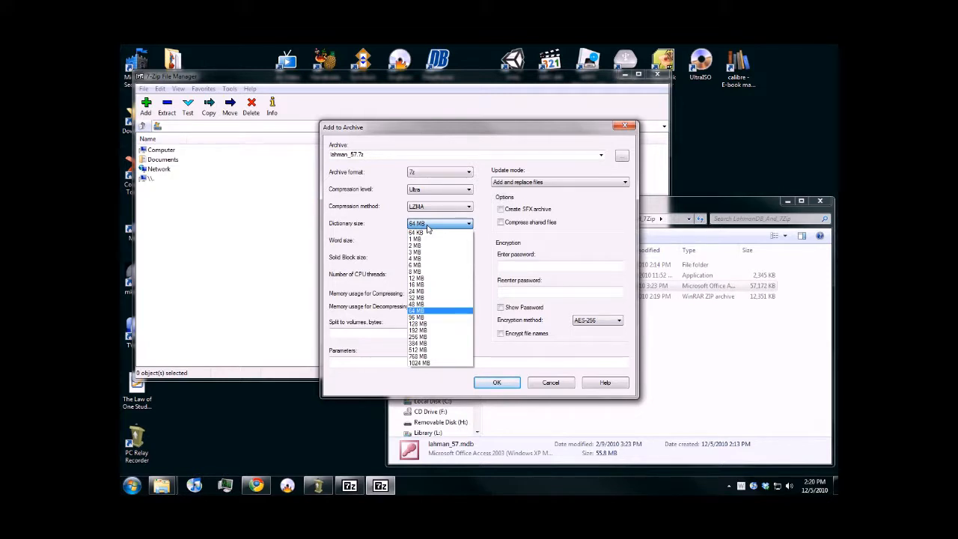
pyautogui.click(427, 225)
pyautogui.click(433, 243)
pyautogui.click(434, 244)
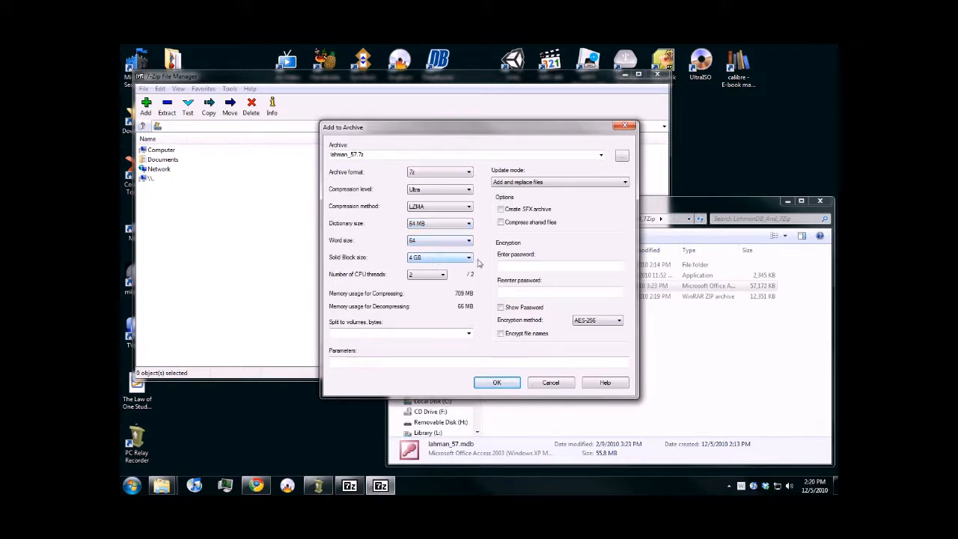
pyautogui.click(421, 276)
pyautogui.click(421, 278)
pyautogui.click(468, 334)
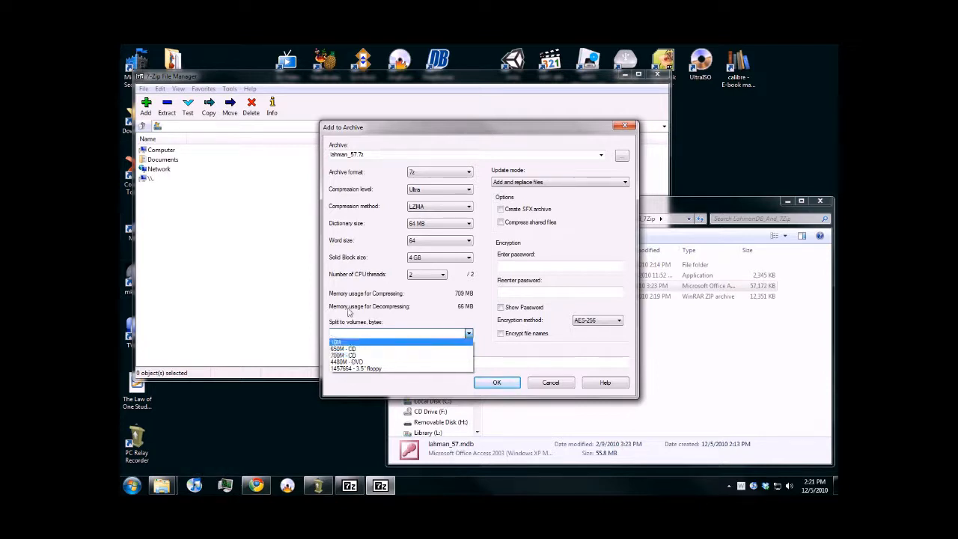
pyautogui.click(555, 142)
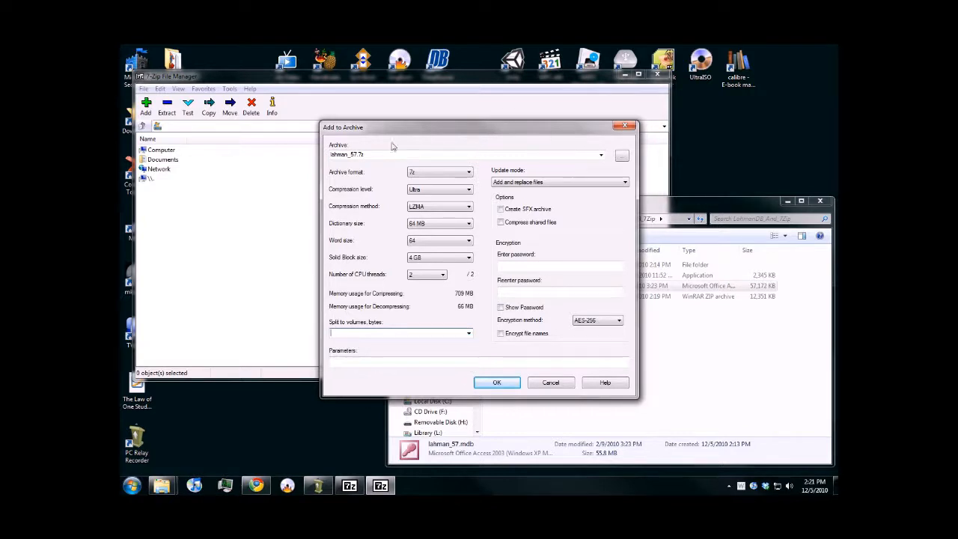
# Step: Keep the Ultra compression level and create the lahman_57.7z archive
pyautogui.click(426, 191)
pyautogui.click(430, 190)
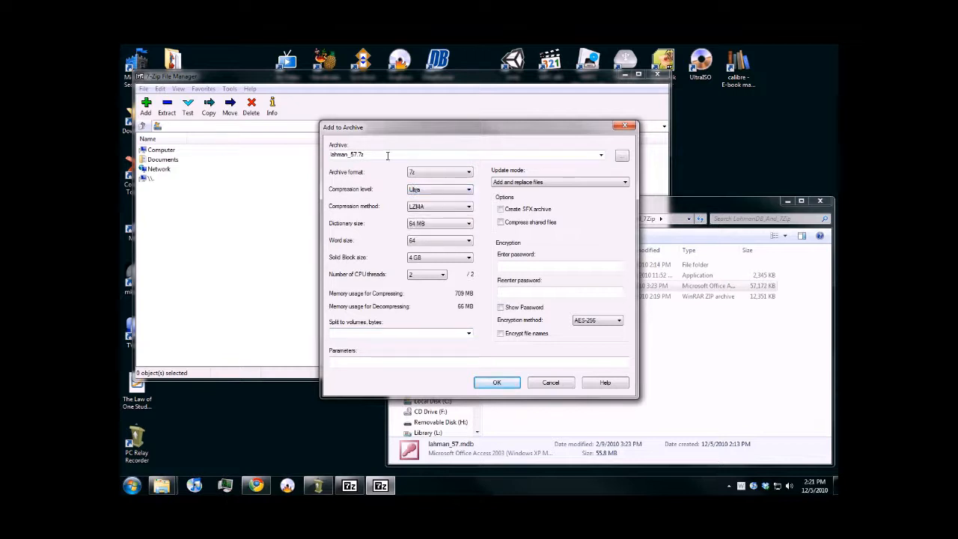
pyautogui.click(496, 383)
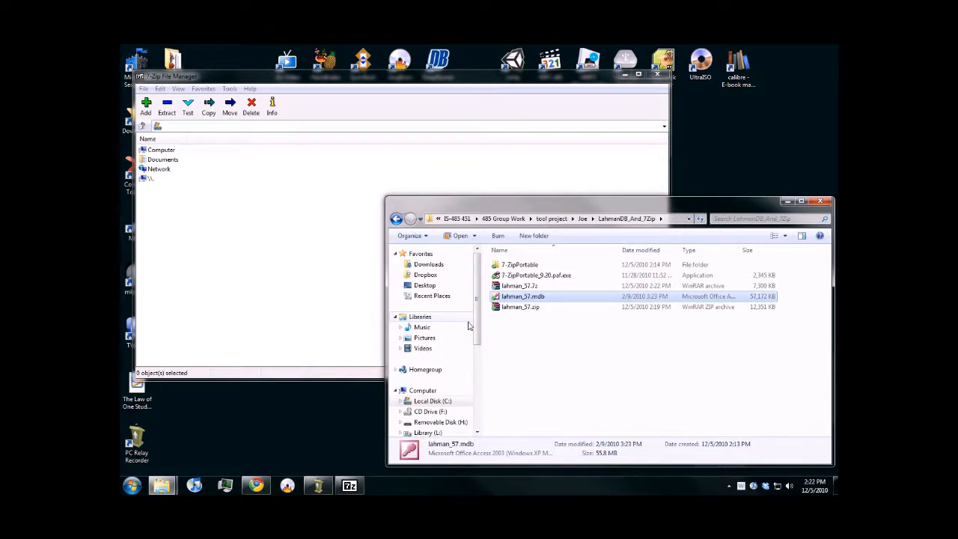
# Step: Compare the file sizes of lahman_57.7z and lahman_57.zip, and bring 7-Zip File Manager back to the front
pyautogui.click(509, 288)
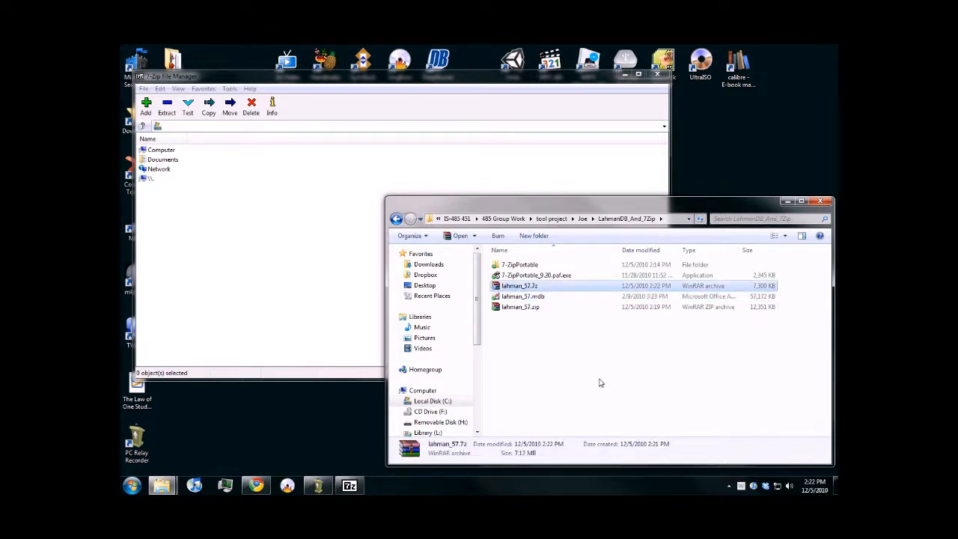
pyautogui.click(763, 310)
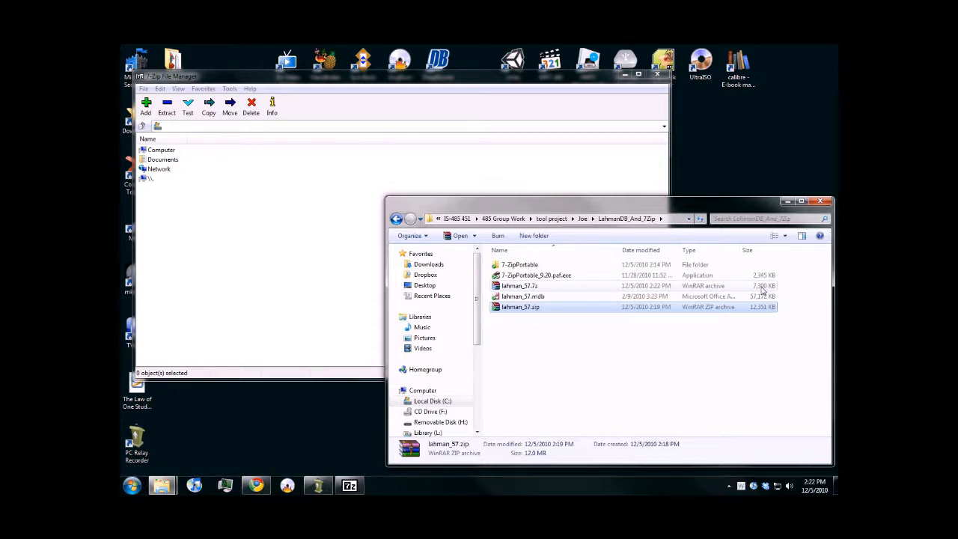
pyautogui.click(525, 80)
pyautogui.moveTo(260, 85); pyautogui.dragTo(312, 89)
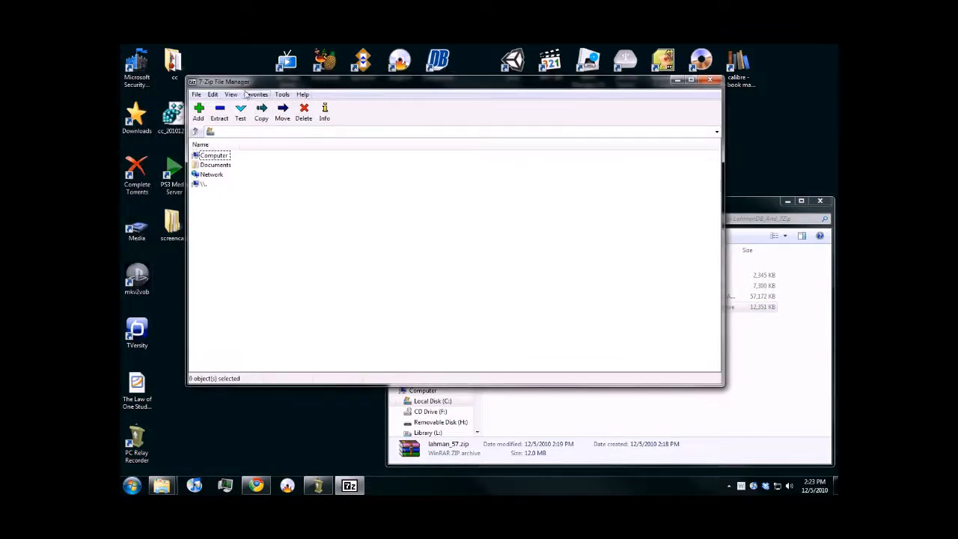